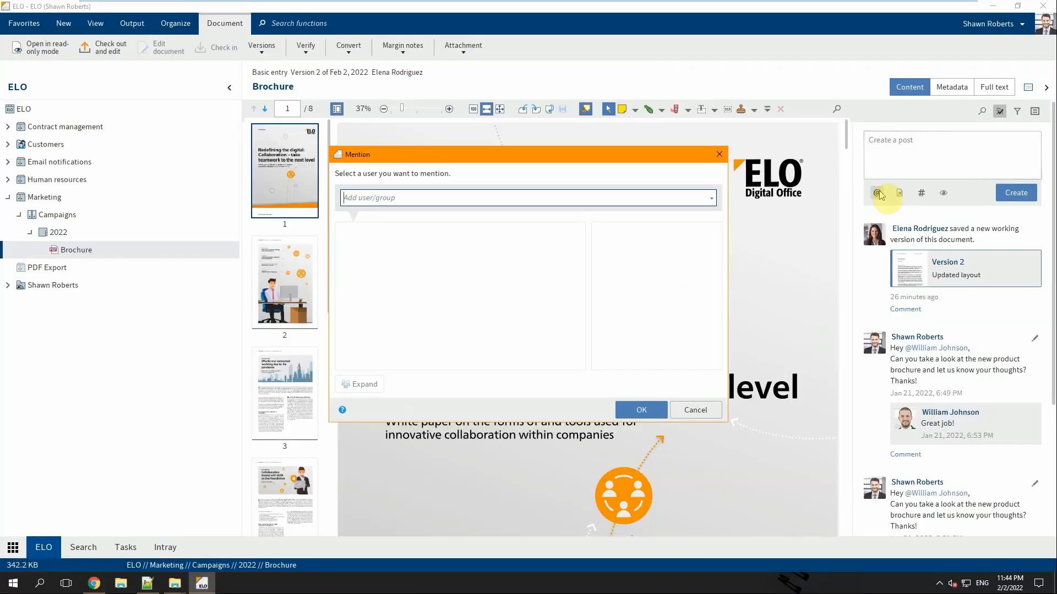
- Mention the Management group and one colleague at the start of the draft post
type("Management")
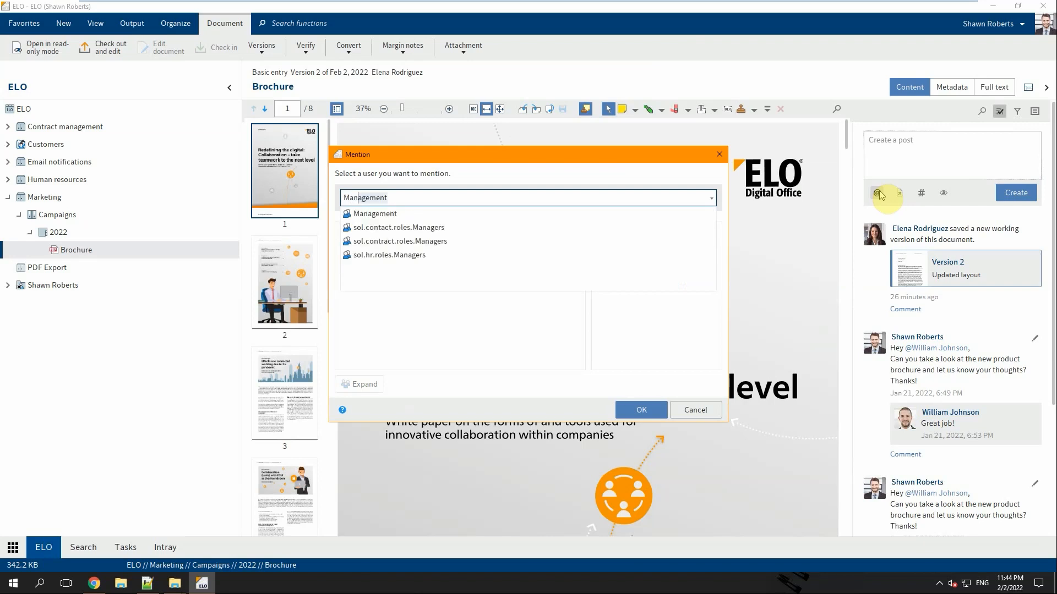
key("Down")
key("Return")
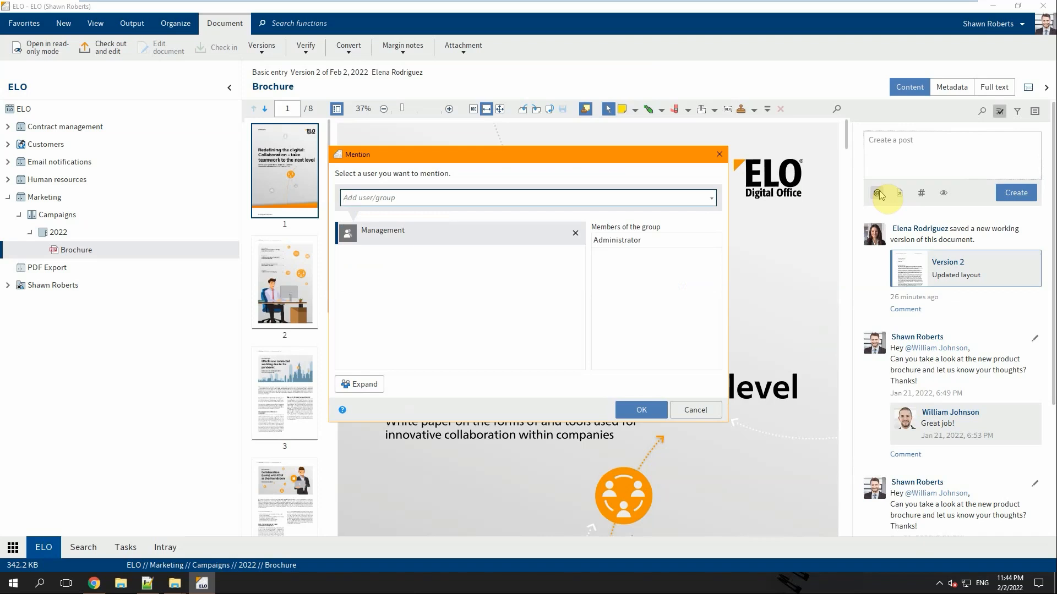
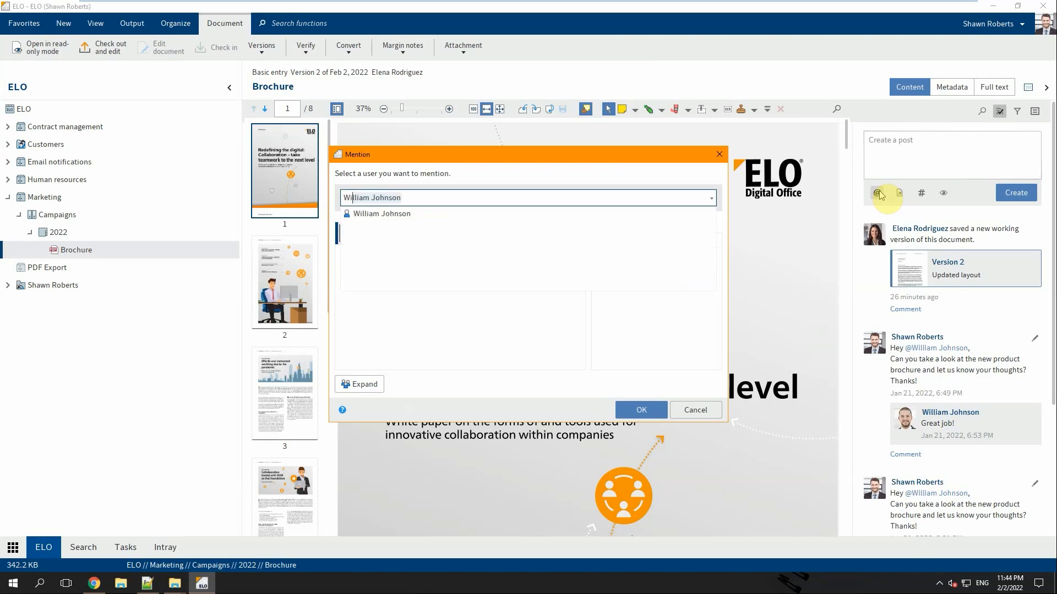
key("Down")
key("Return")
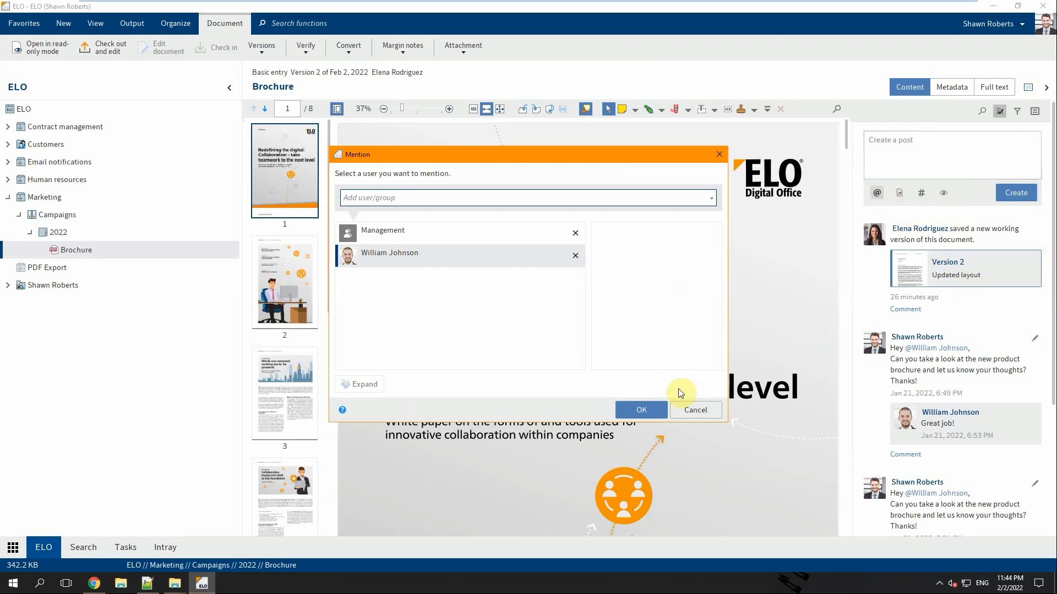
left_click(652, 411)
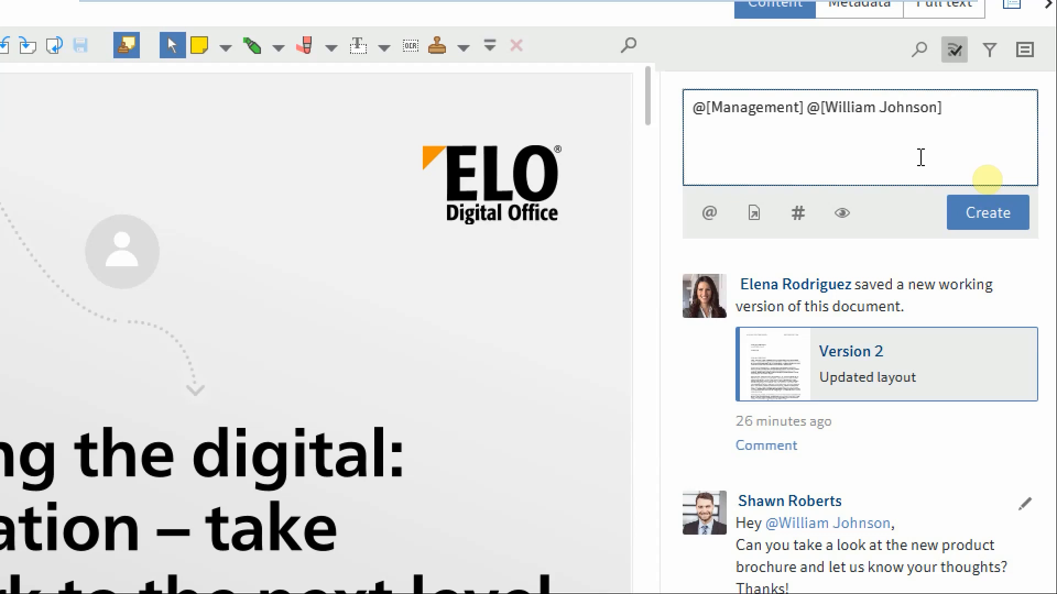
- Publish the post 'FYI: added document description' after the mentions on the Brochure feed
type("FYI: added document description")
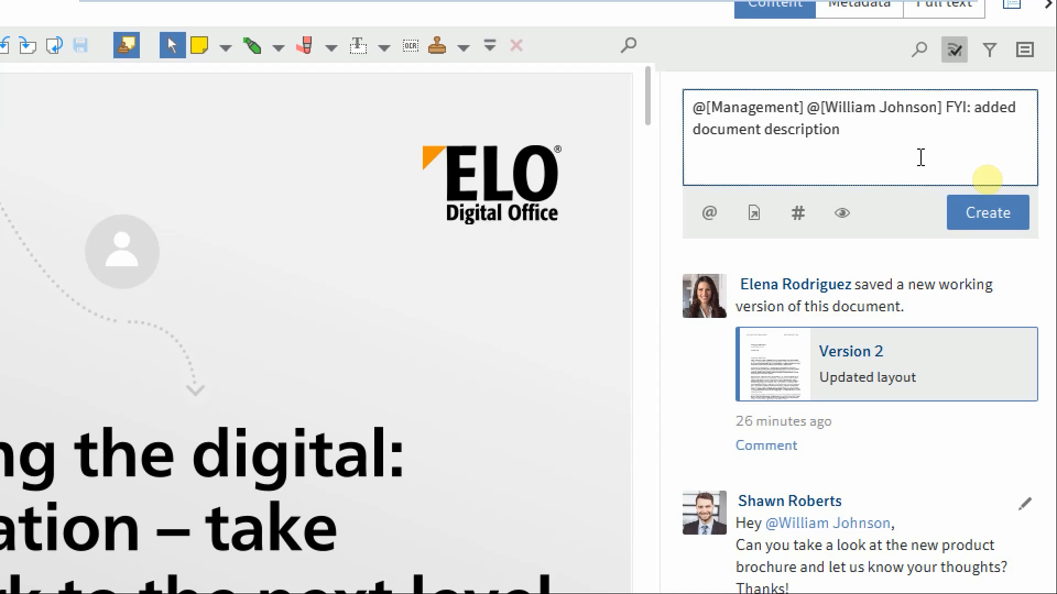
left_click(990, 218)
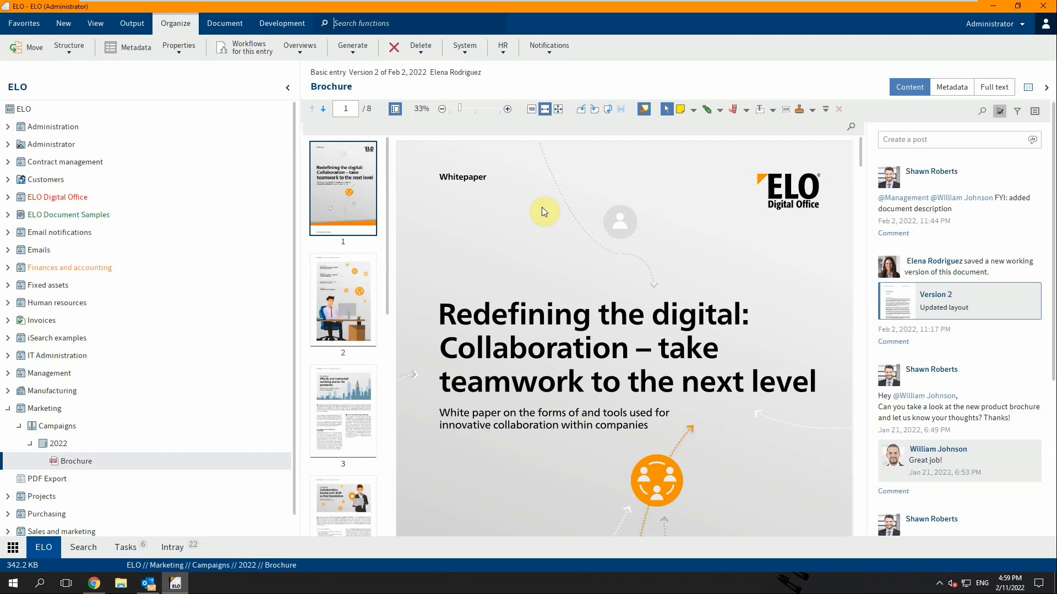
- Turn the new post into a poll and bring up the mention picker for its question
left_click(1031, 146)
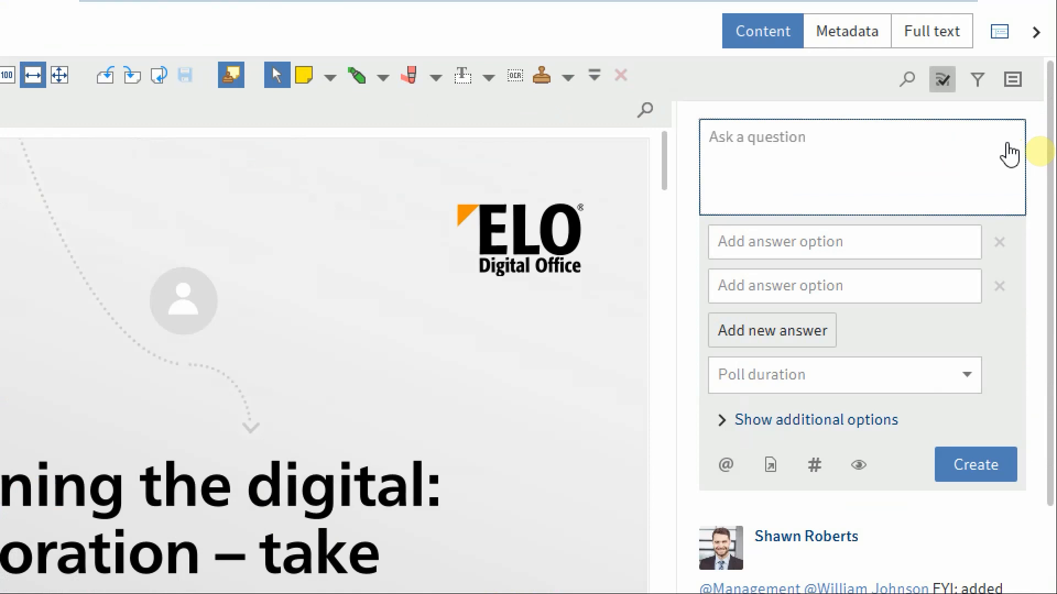
left_click(879, 252)
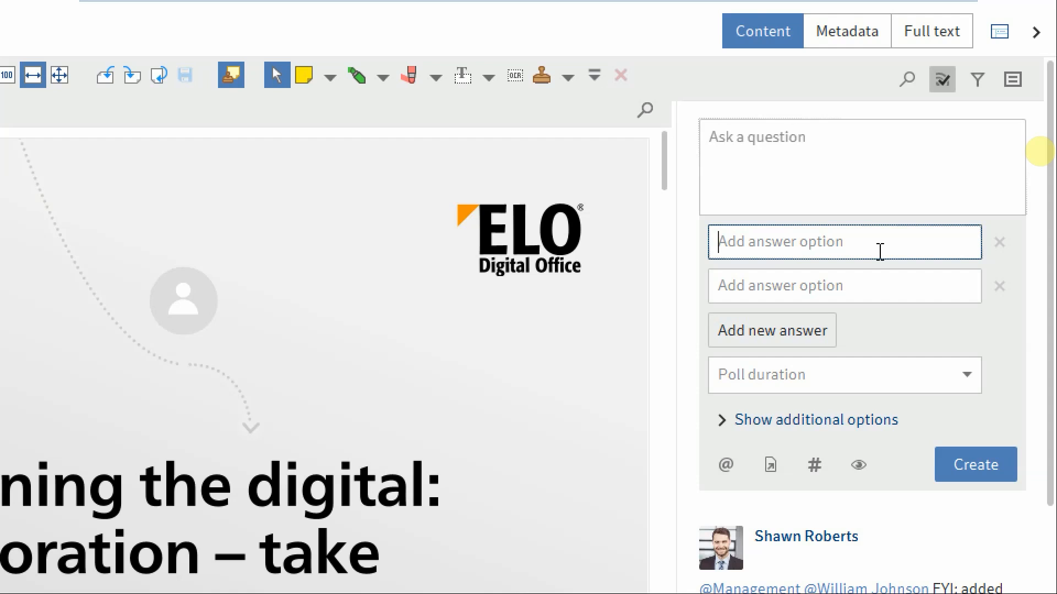
left_click(784, 146)
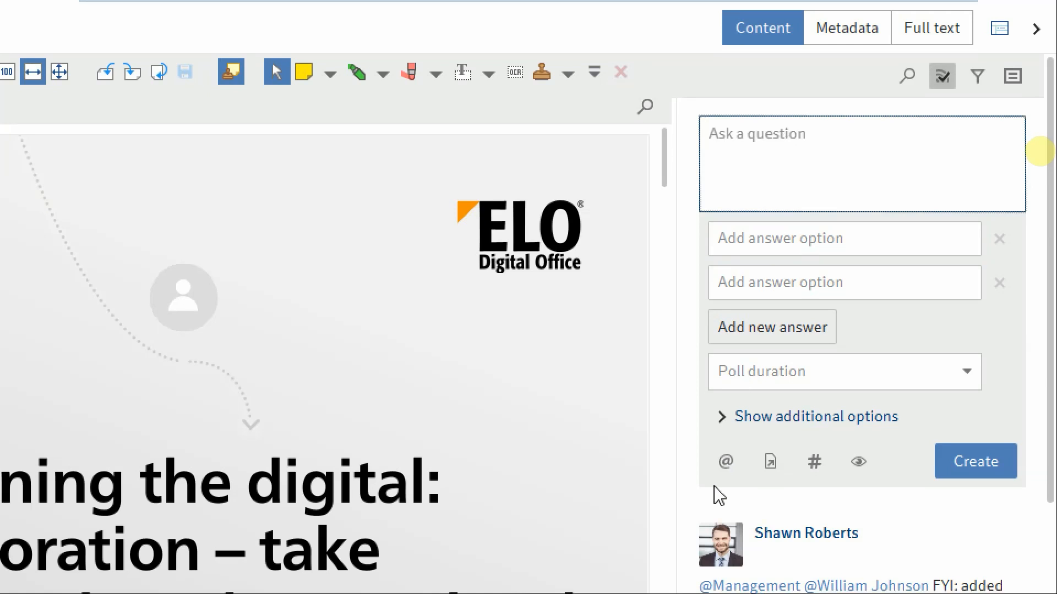
left_click(724, 471)
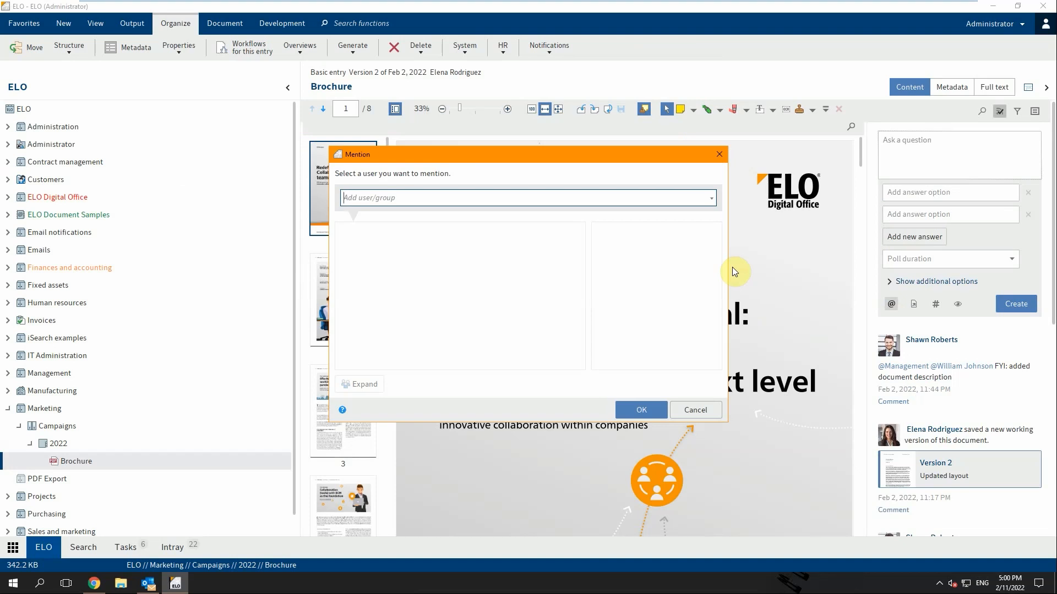
- Mention the Consulting and Sales groups at the start of the poll question
type("Consulting")
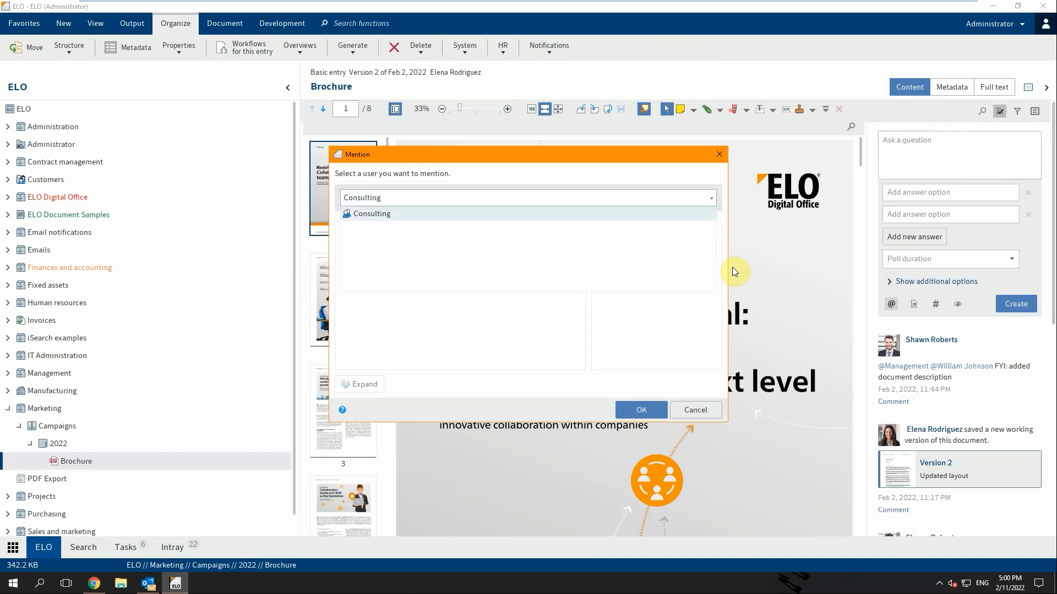
key("Return")
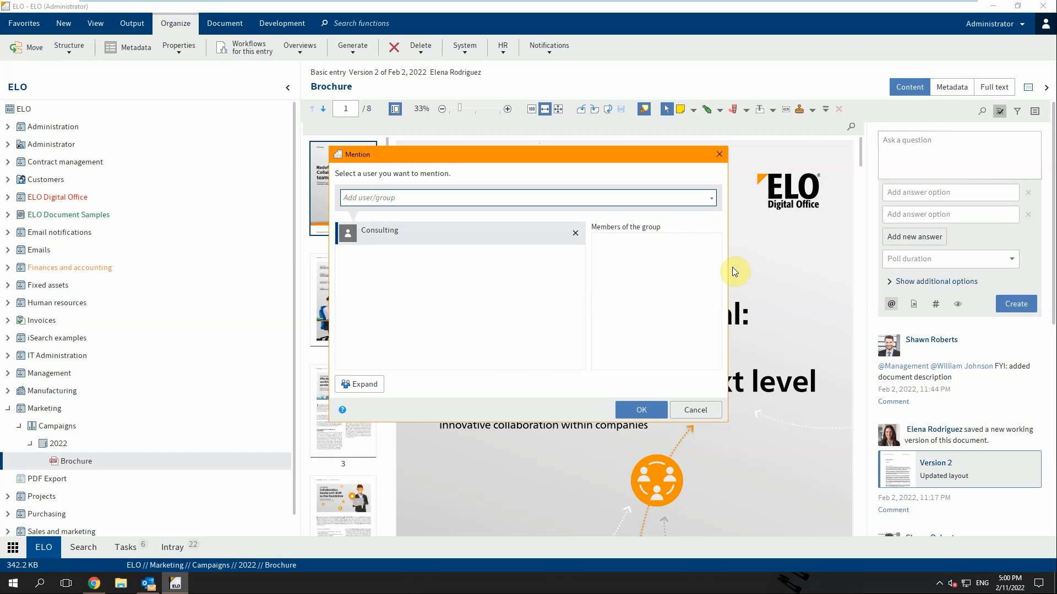
type("Sales")
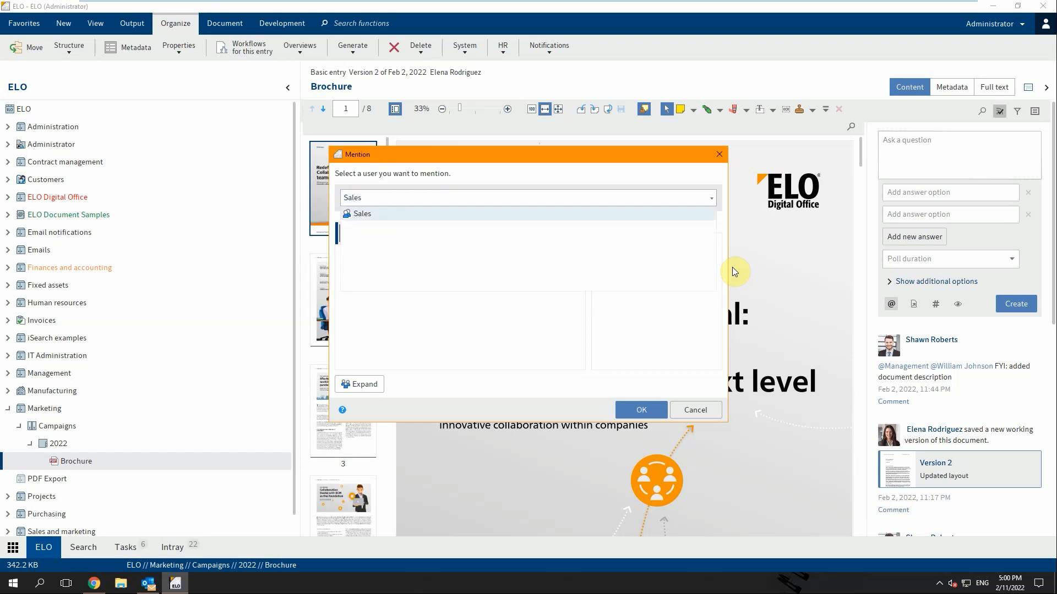
key("Return")
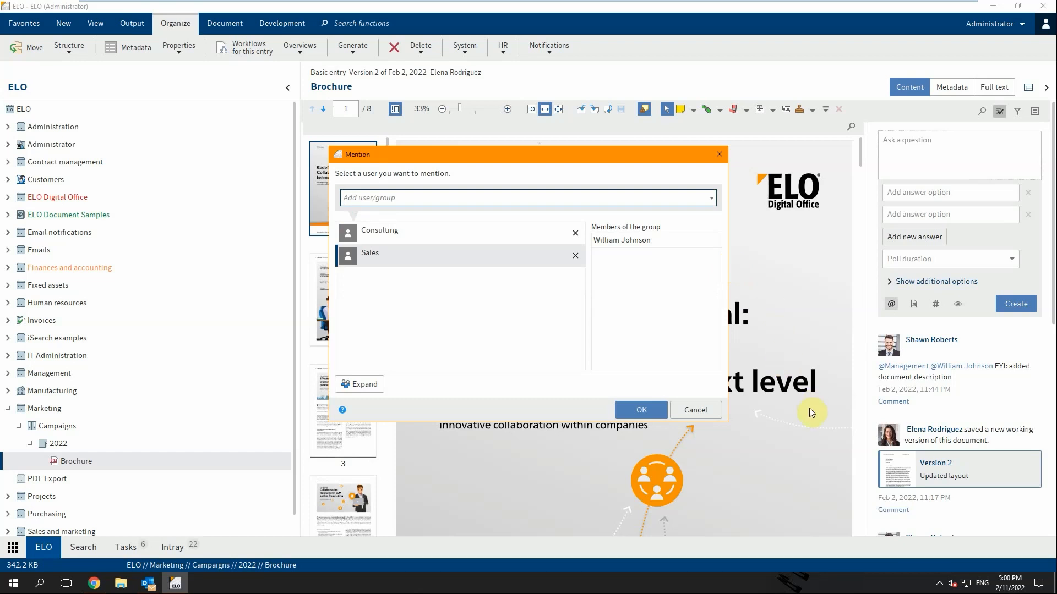
left_click(637, 411)
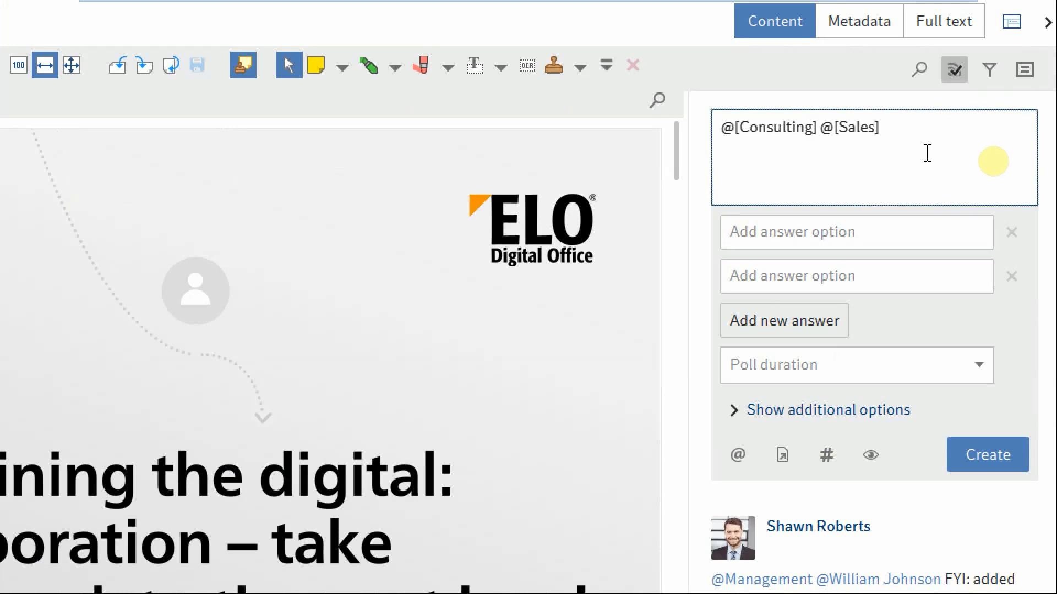
- Add the question 'Is this document helpful or do we need to make further changes?' on a new line
key("Return")
type("Is this document helpf")
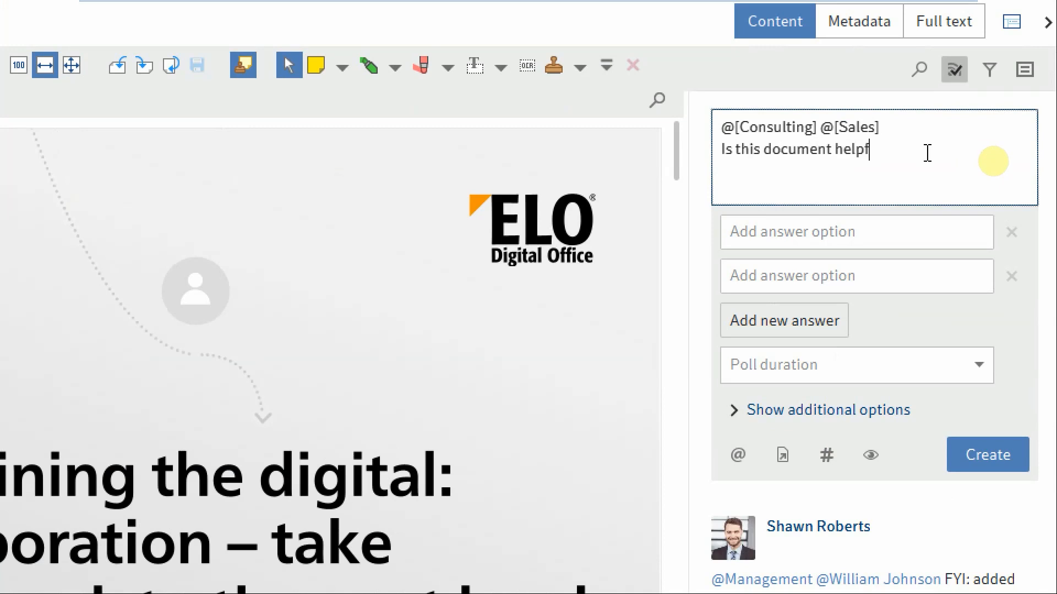
key("BackSpace")
type("ful or doe")
key("BackSpace")
type("we need to mak")
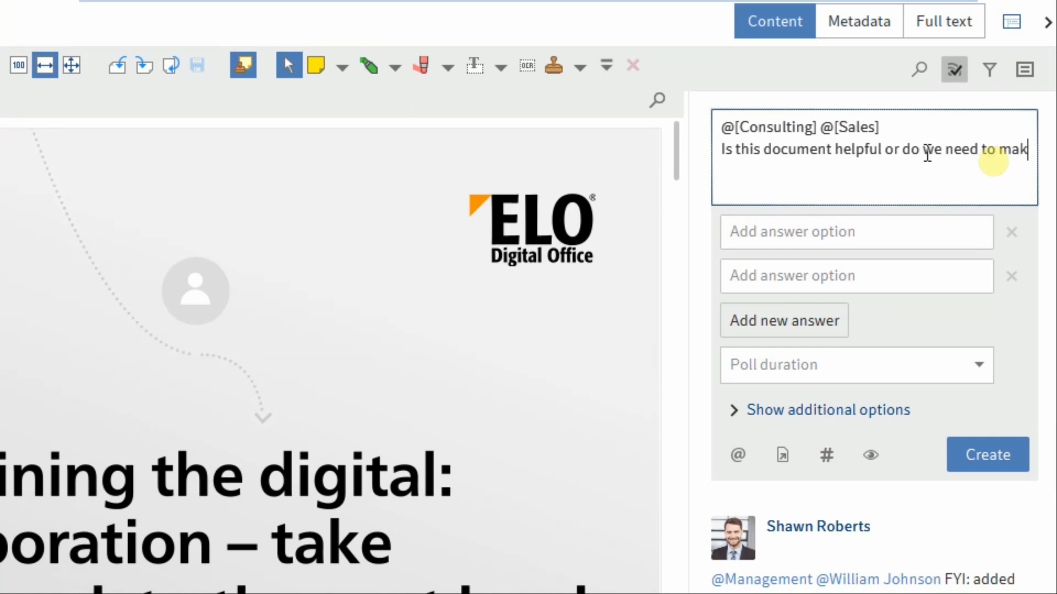
type("e further changes?")
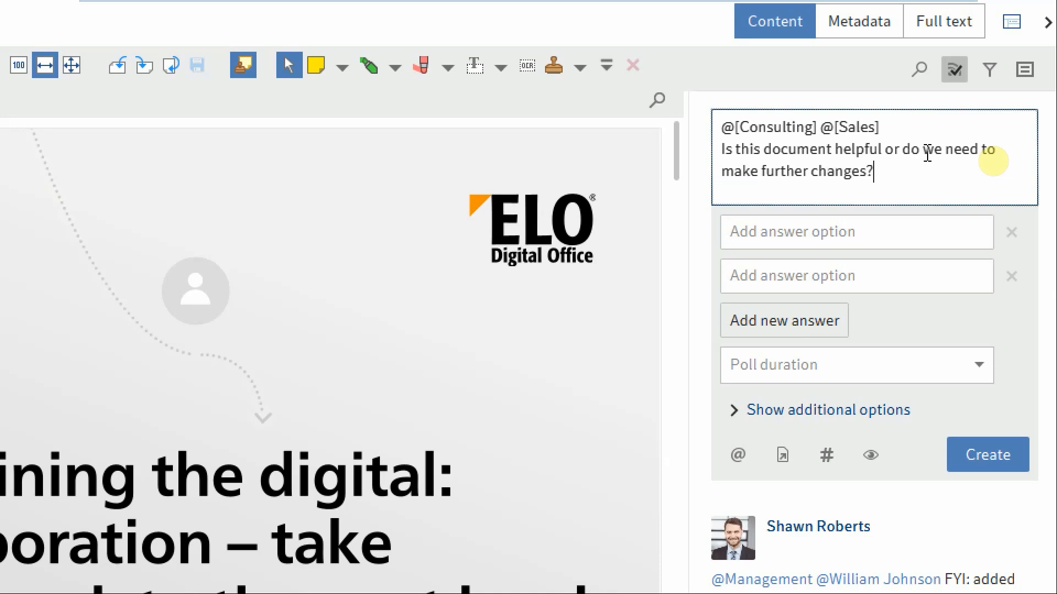
- Enter the three answers: Yes, Some changes needed, and No
left_click(866, 231)
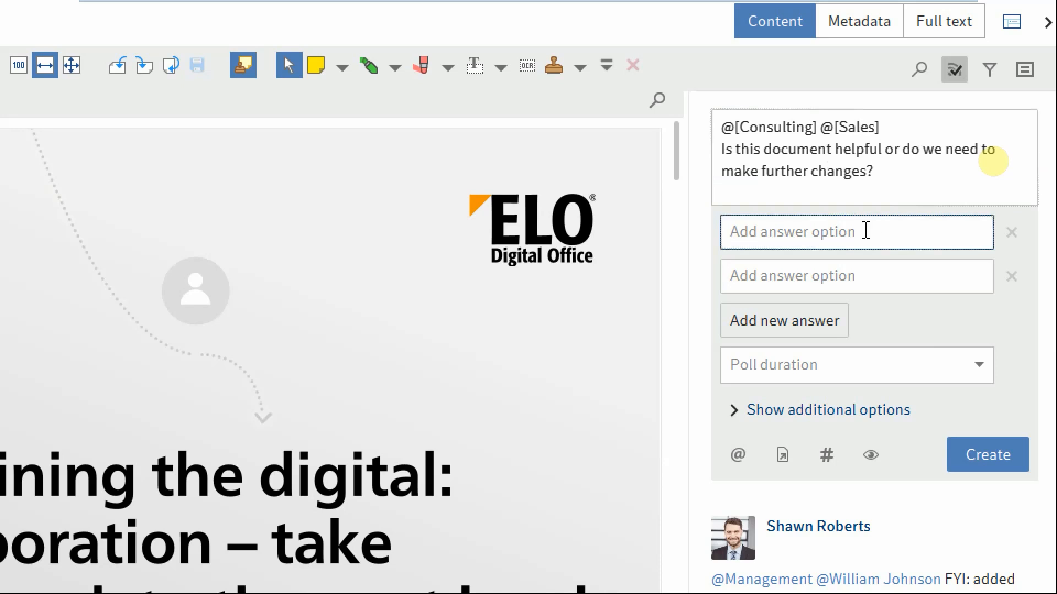
type("Yes")
key("Tab")
type("S")
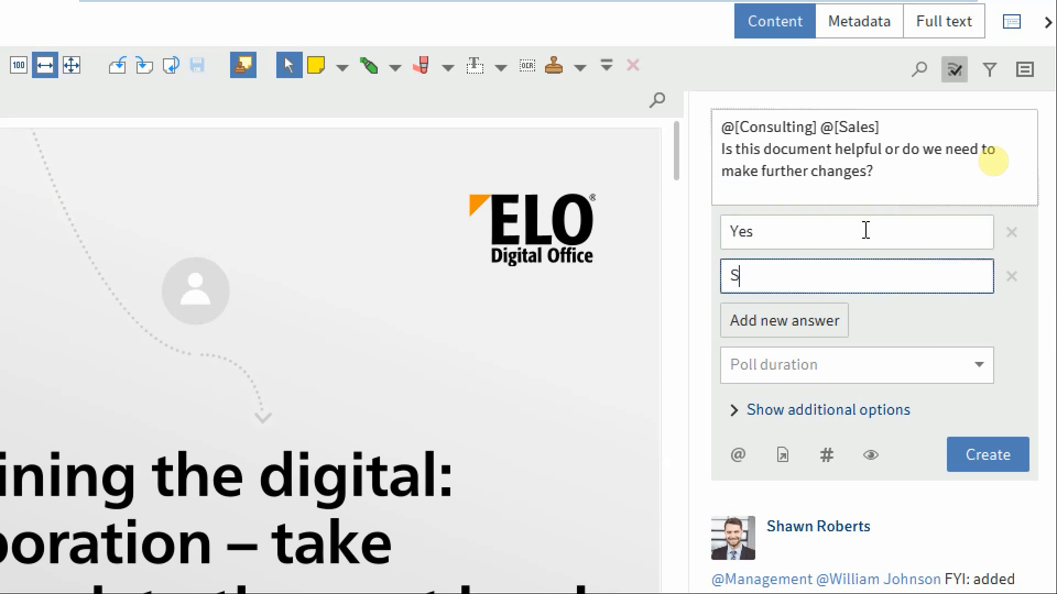
type("ome changes needed")
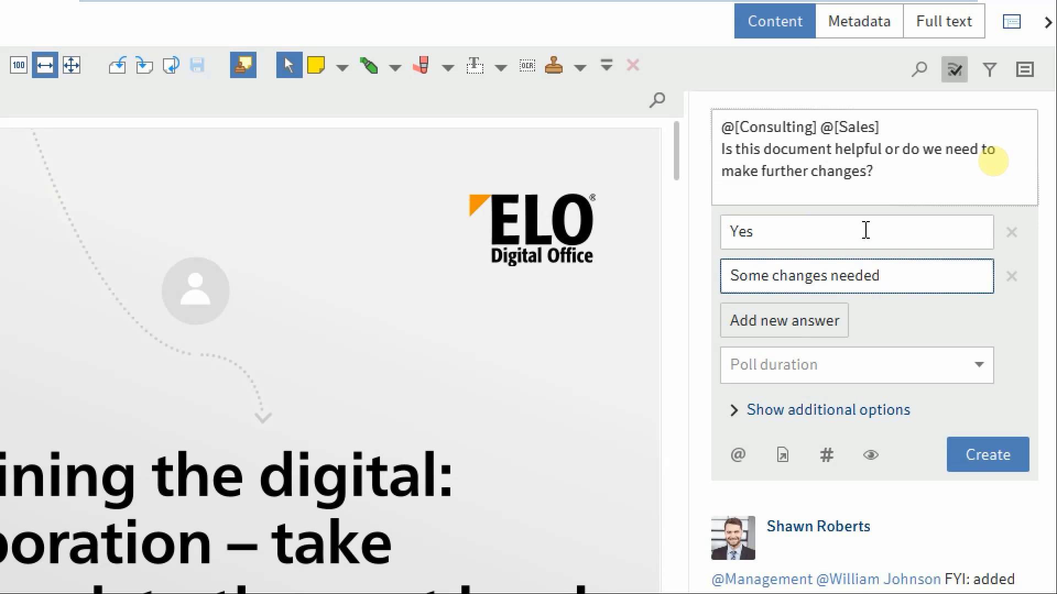
left_click(824, 319)
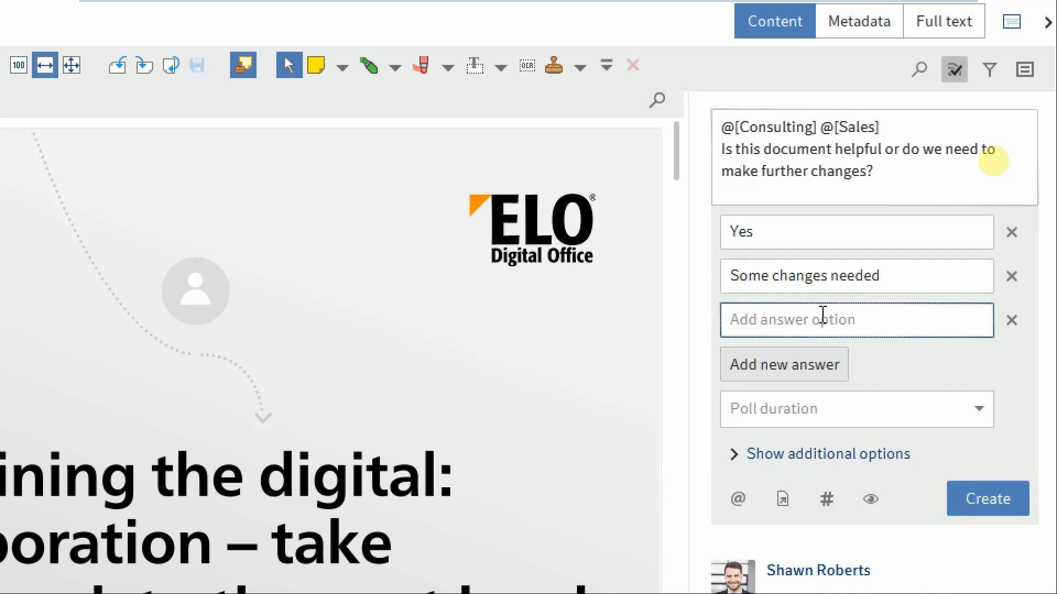
type("No")
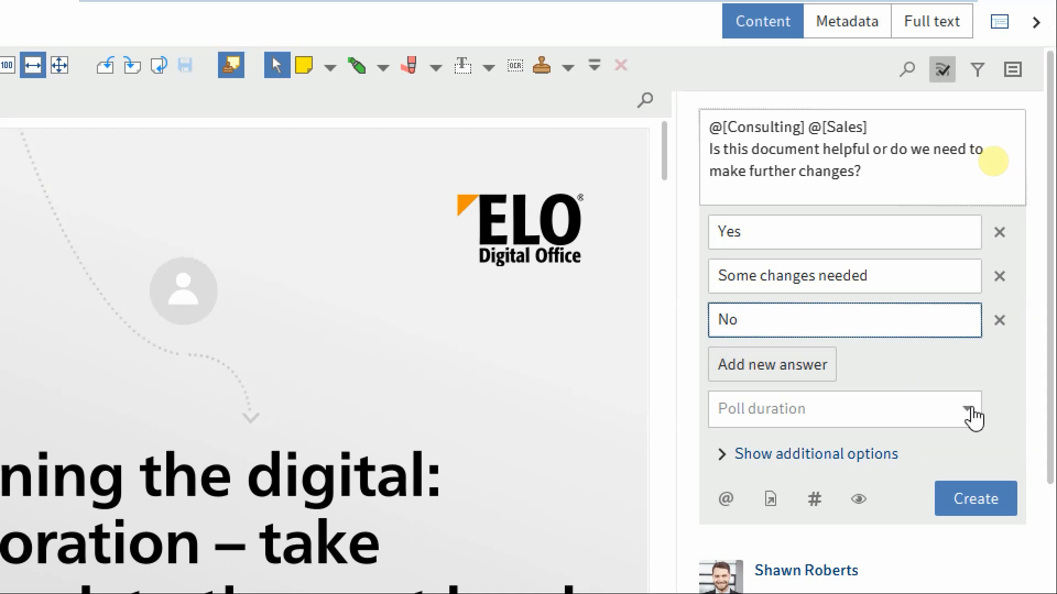
- Set the poll duration to 1 week and post the poll to the Brochure feed
left_click(970, 410)
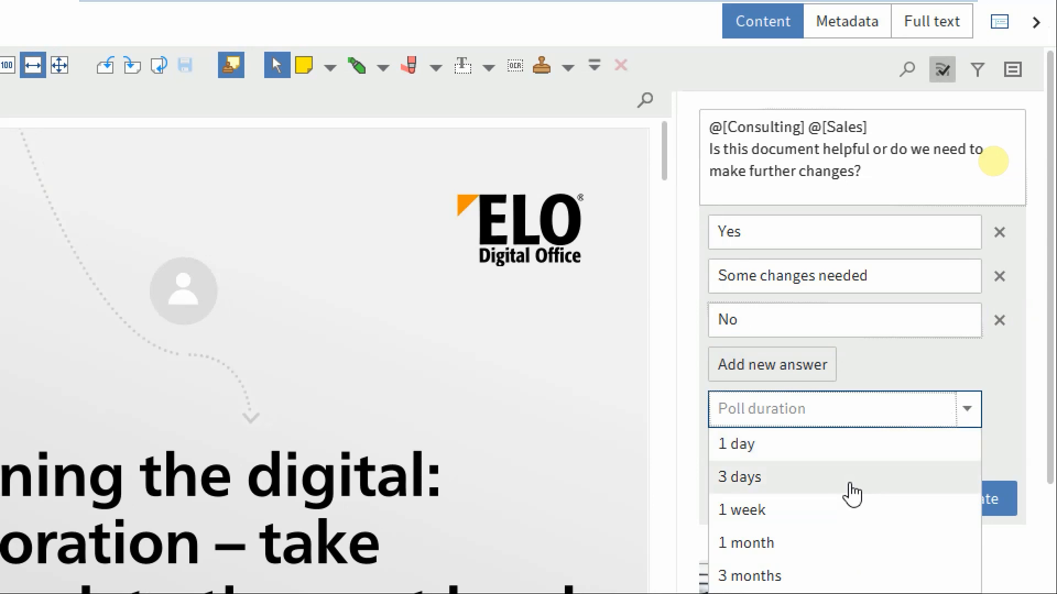
left_click(839, 508)
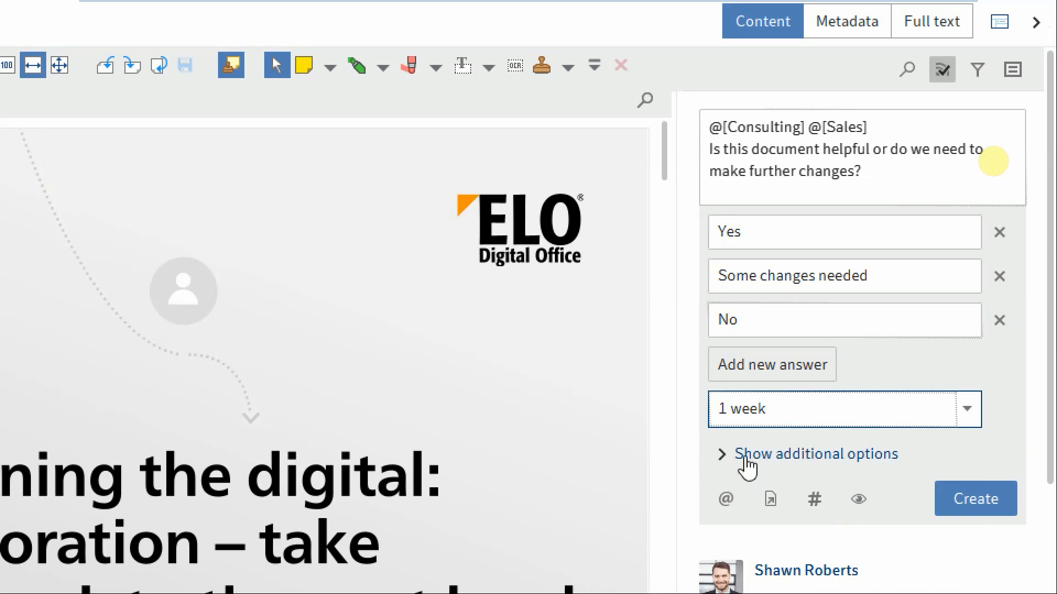
left_click(748, 467)
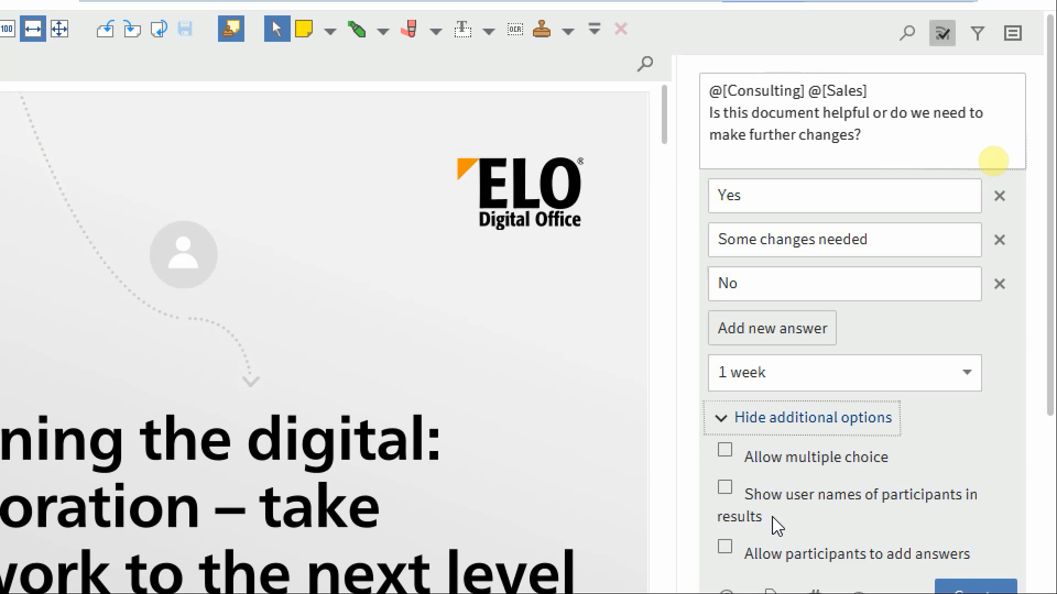
left_click(765, 432)
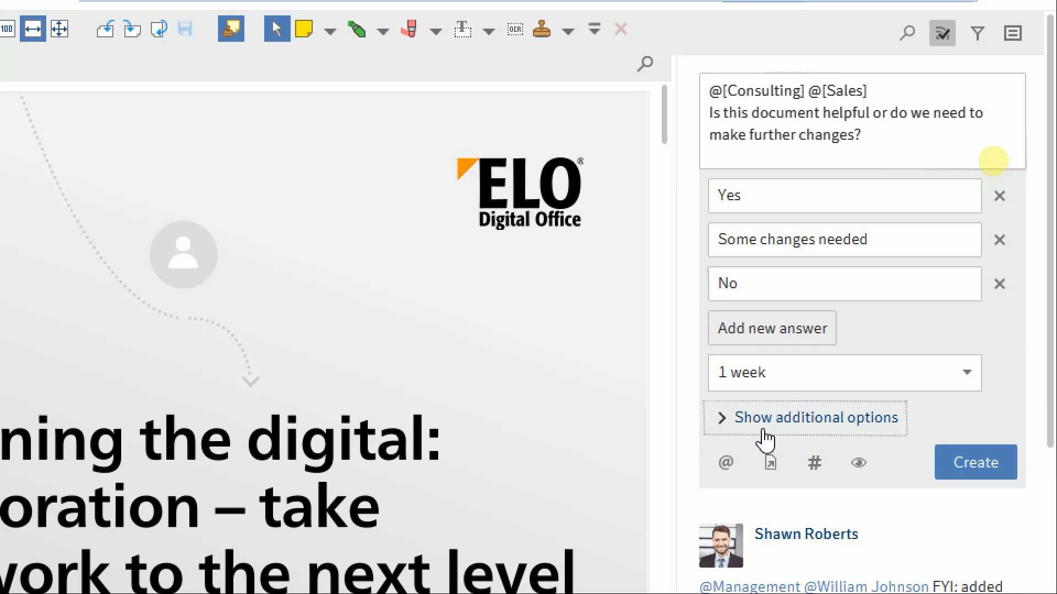
left_click(969, 469)
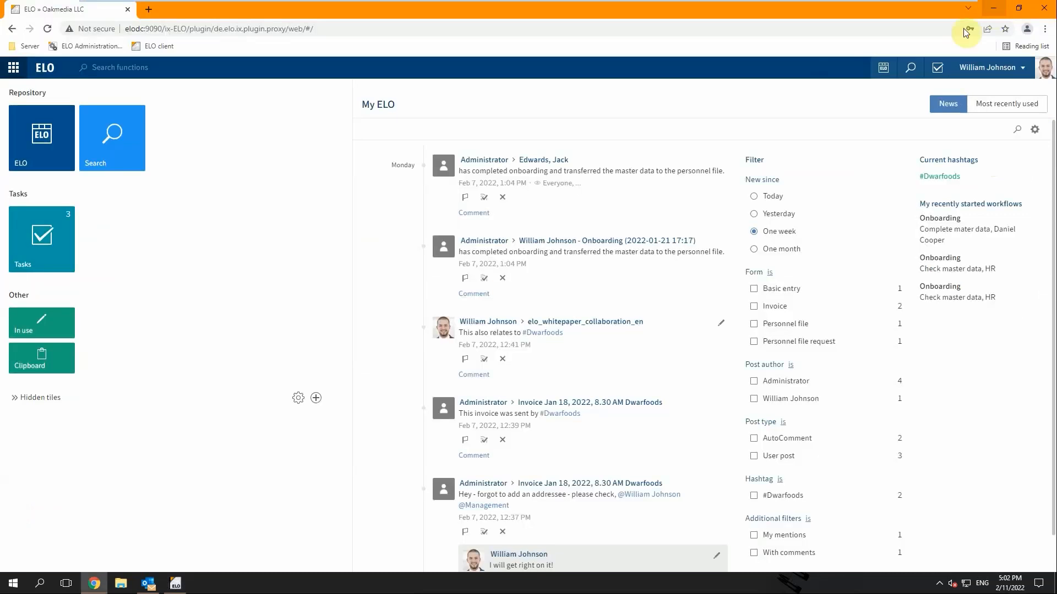
- Cast a Yes vote on the Brochure poll in the My ELO news feed
left_click(480, 167)
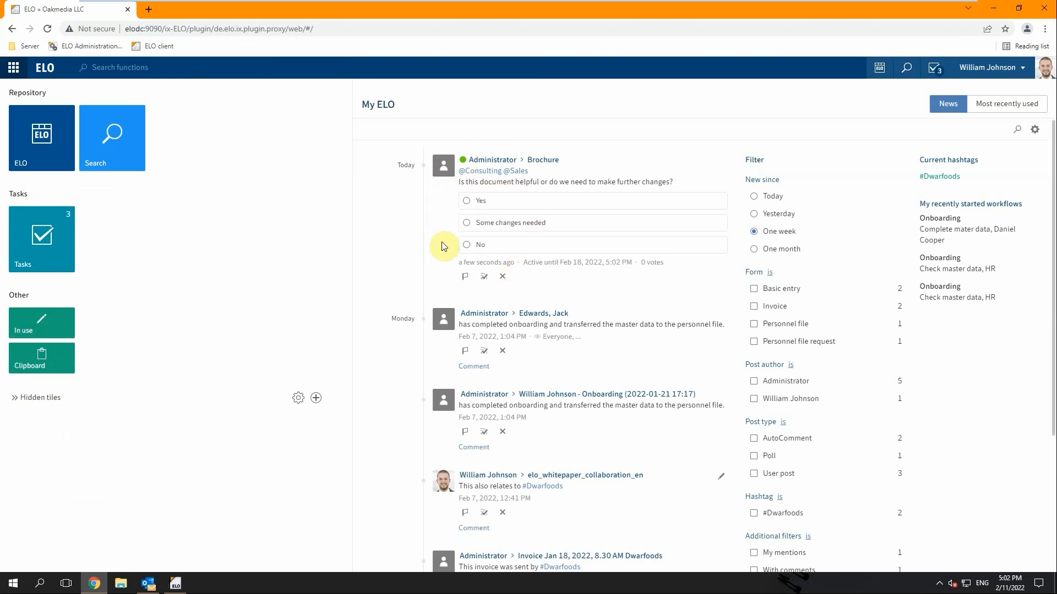
left_click(465, 203)
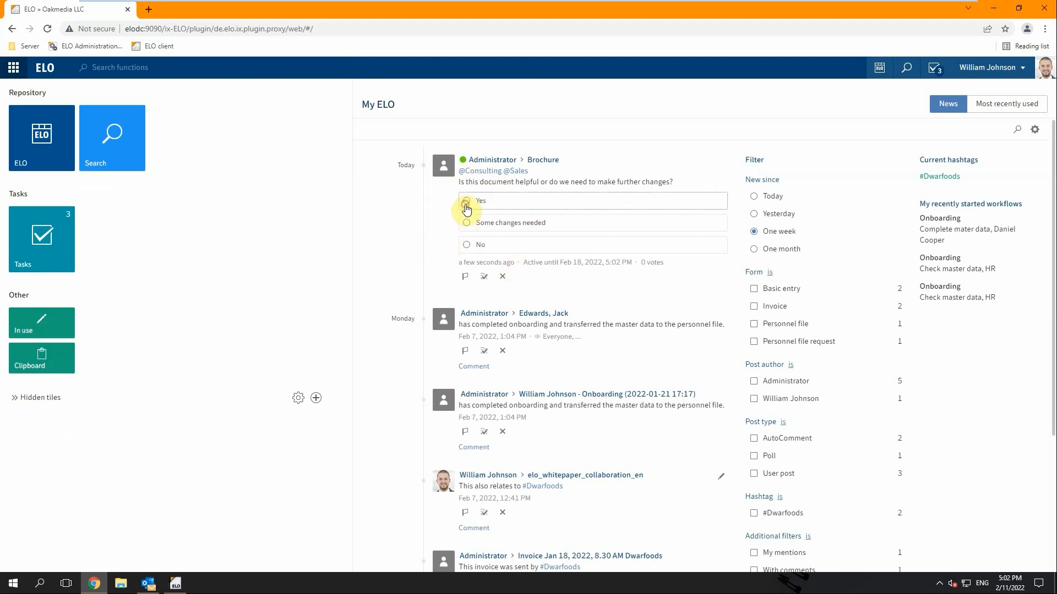
left_click(685, 299)
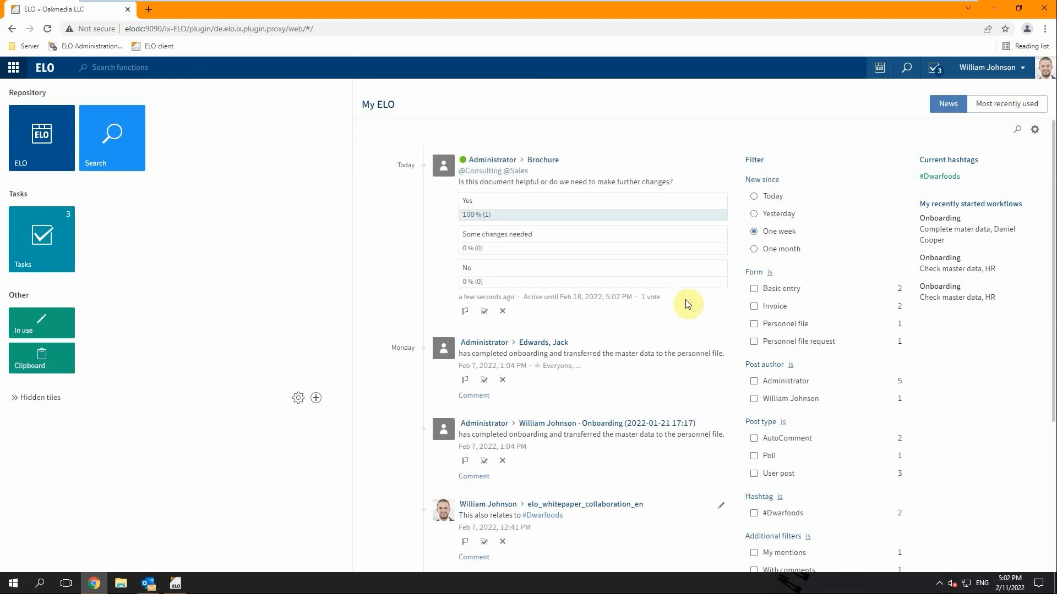